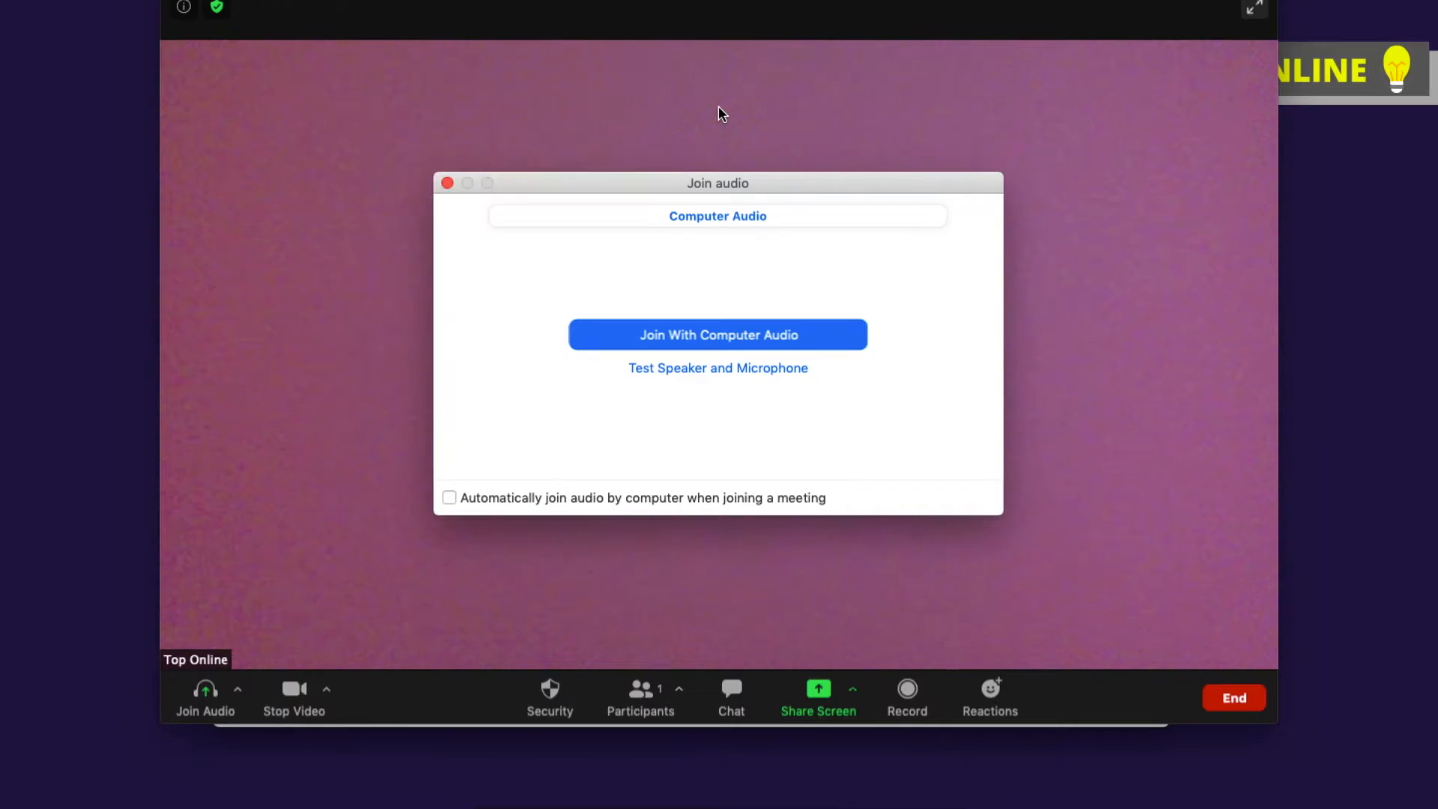
Join the new meeting's audio via Join With Computer Audio, dismissing the prompt
left_click(695, 336)
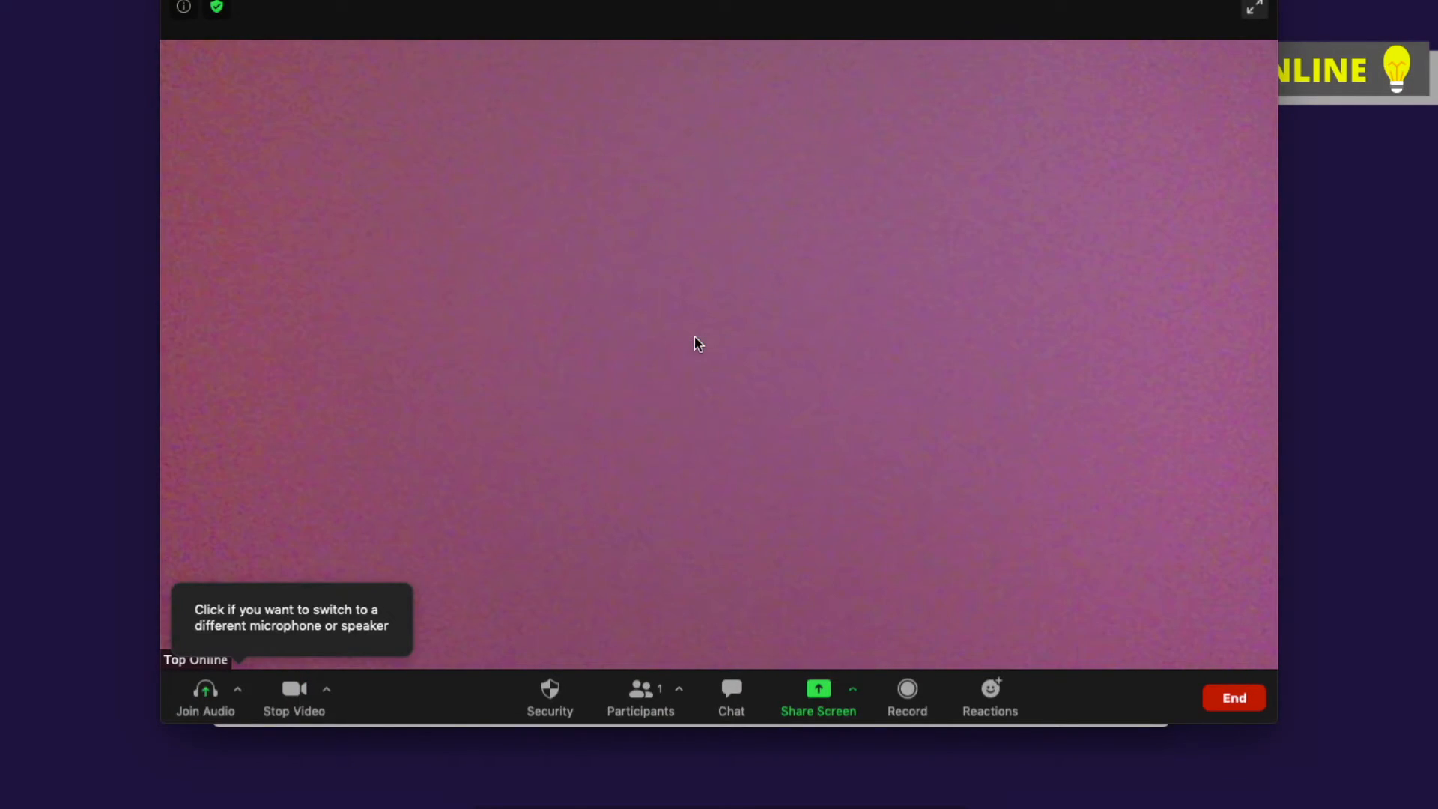